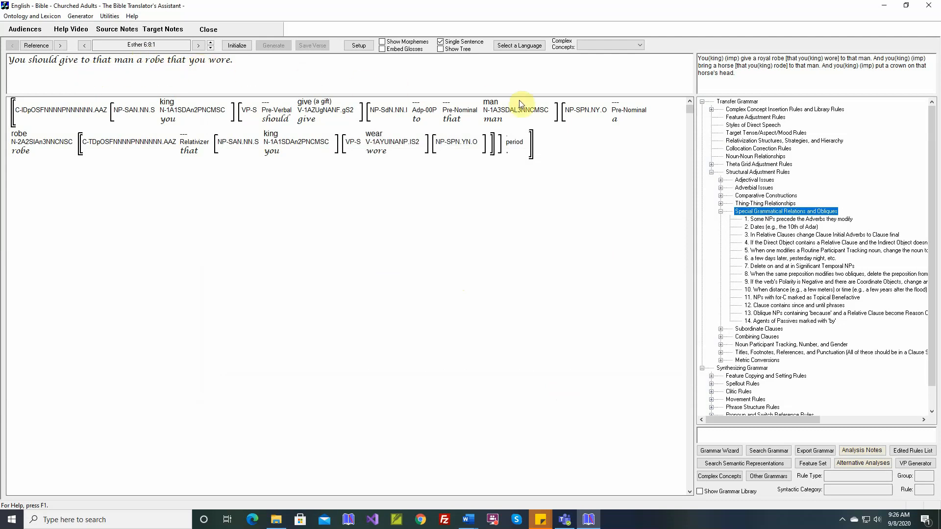
Create a Noun Phrases rule under Special Grammatical Relations and Obliques, named "When the Direct Object NP includes a Relative Clause, delete to in the Indirect Object phrase".
mouse_move(594, 113)
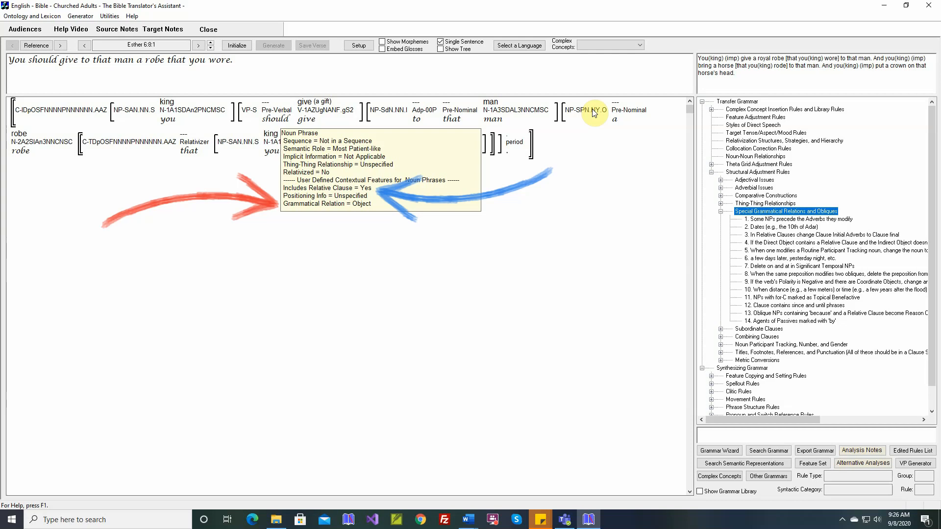
mouse_move(397, 114)
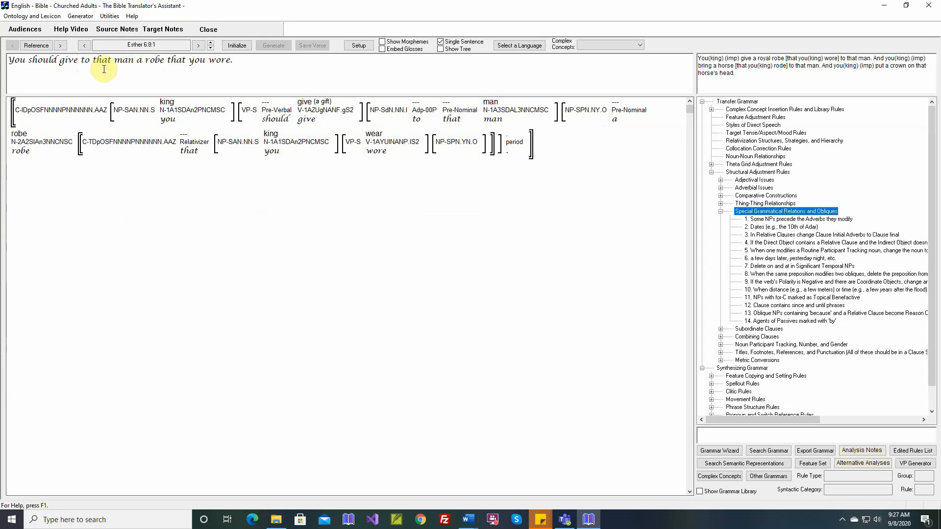
double_click(764, 211)
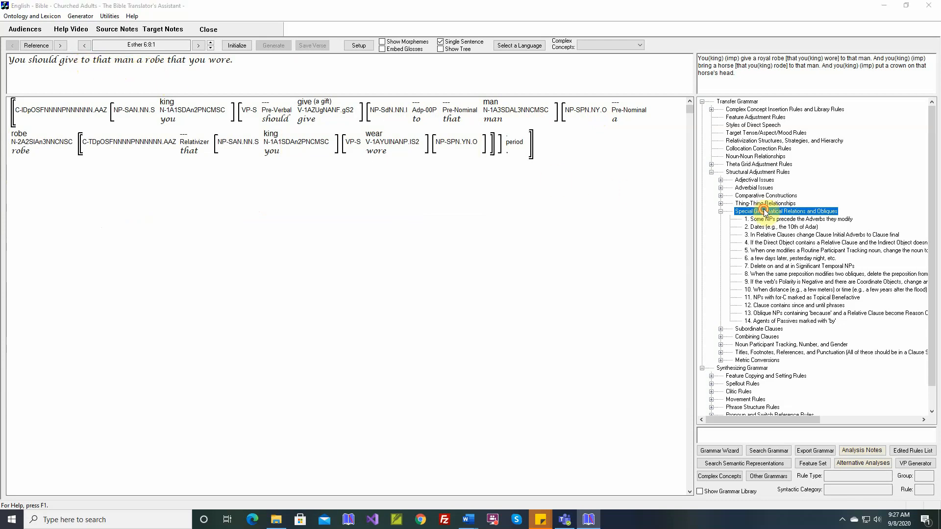
left_click(466, 248)
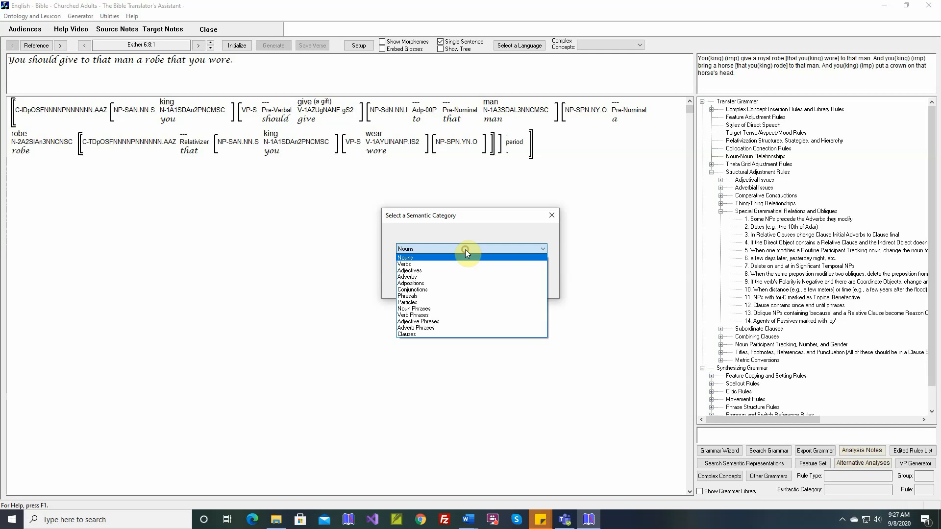
left_click(439, 309)
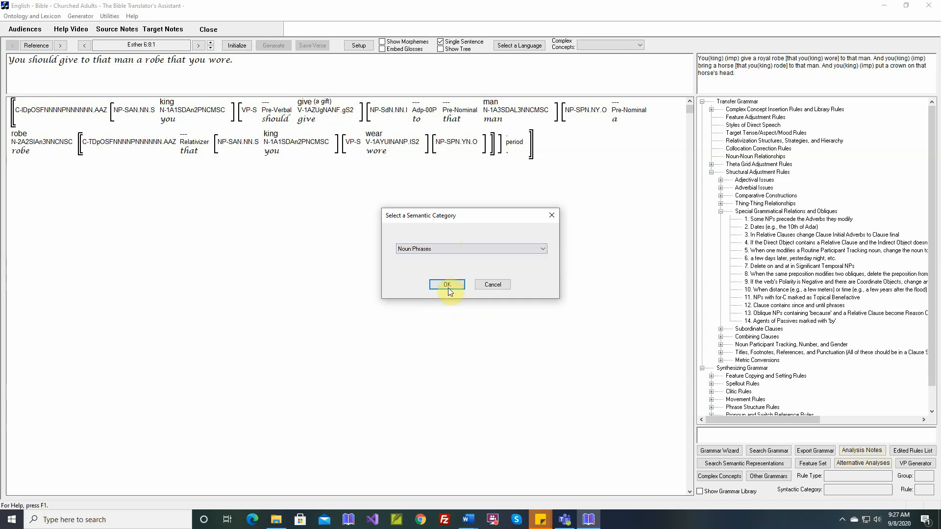
left_click(447, 287)
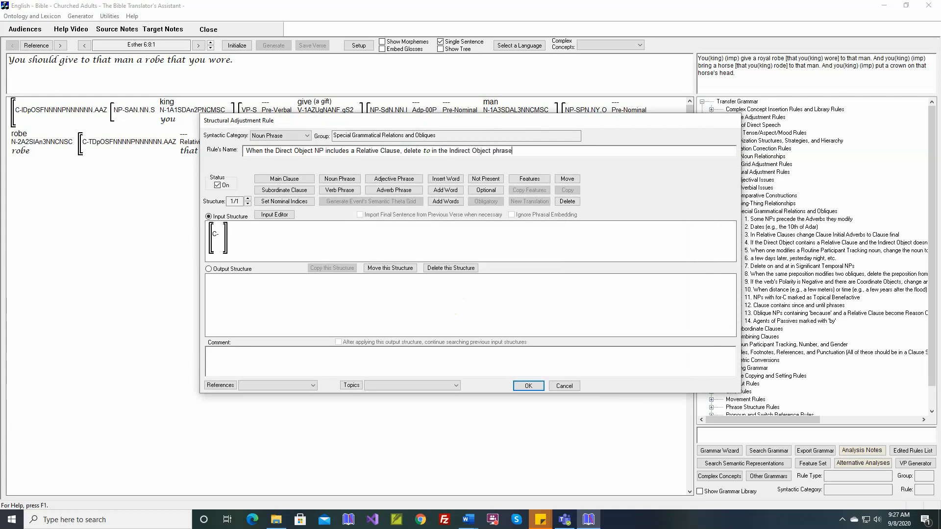
Define the rule's input structure as (np []) (np ), a noun phrase with an embedded clause followed by another noun phrase.
left_click(285, 215)
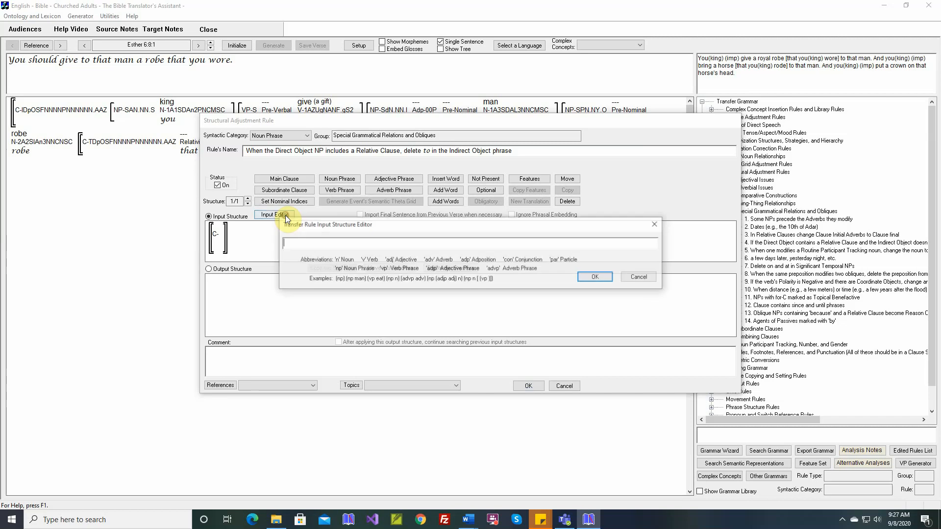
type("(")
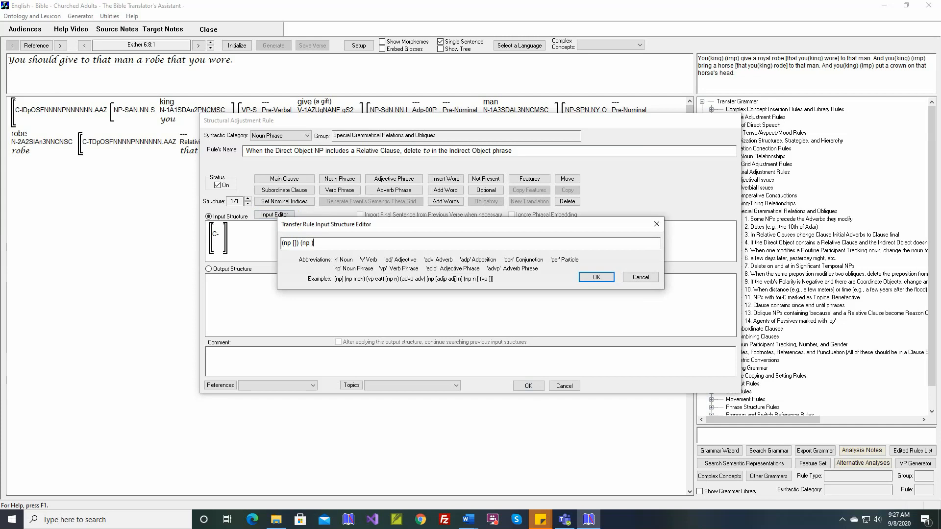
type("np []) (np )")
key("Return")
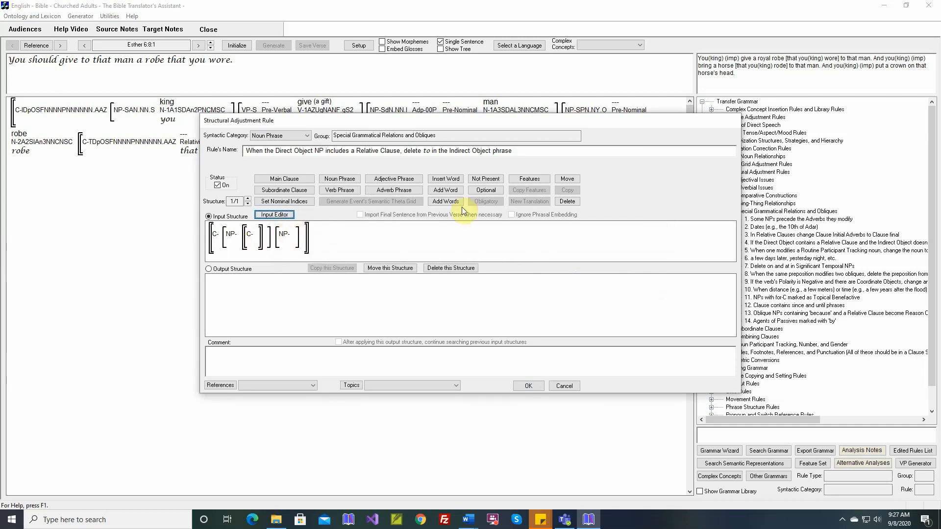
Set the grammatical relation of the first input noun phrase to Object and of the second to Indirect Object.
left_click(524, 184)
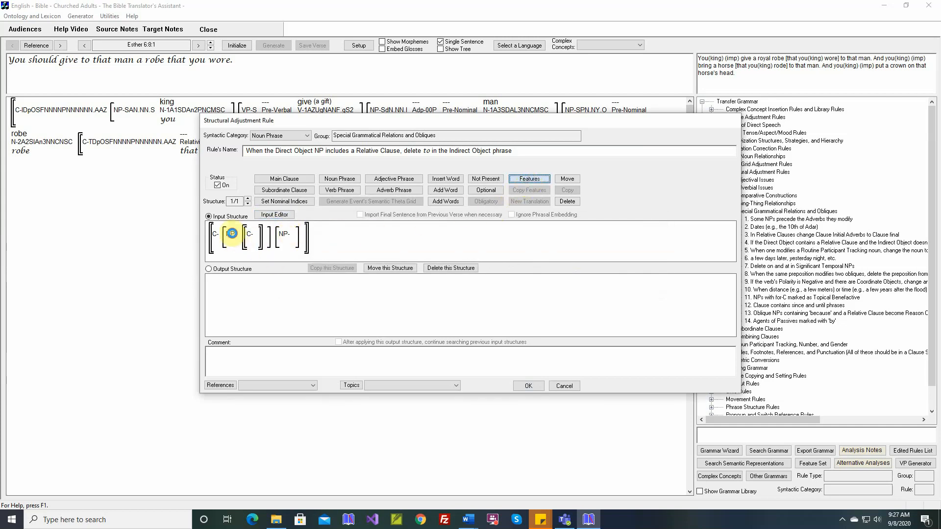
left_click(232, 233)
left_click(580, 253)
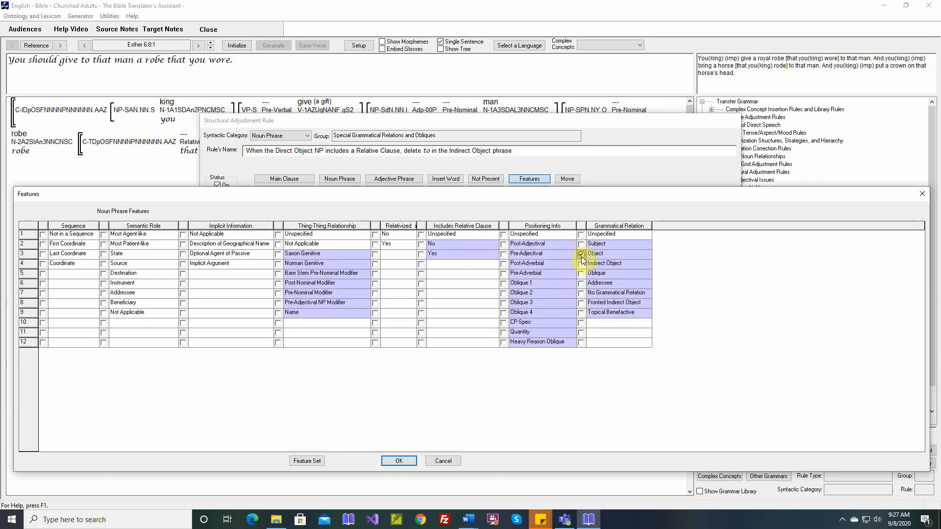
left_click(398, 460)
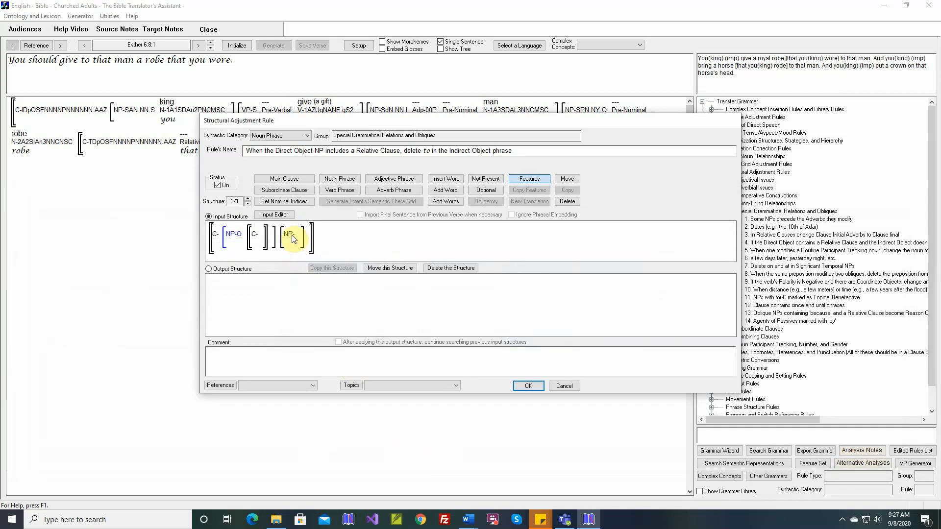
left_click(323, 265)
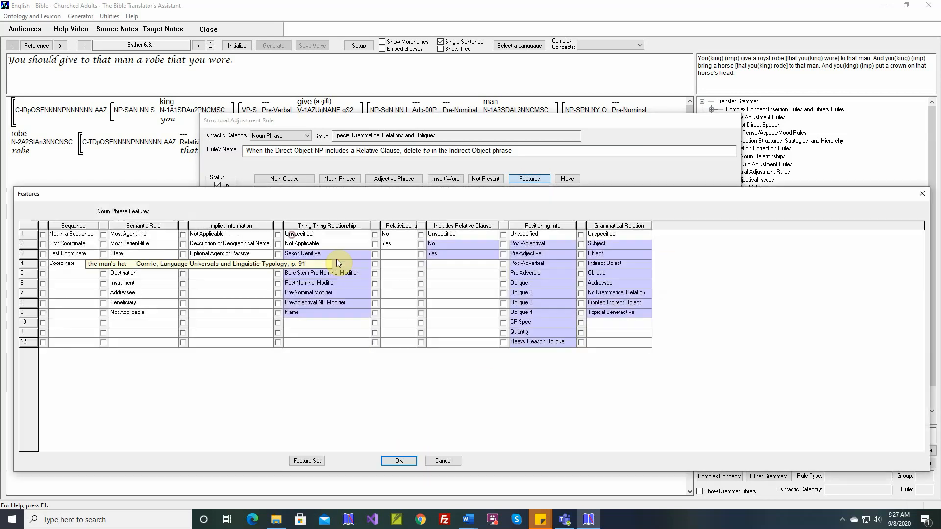
left_click(582, 264)
left_click(412, 461)
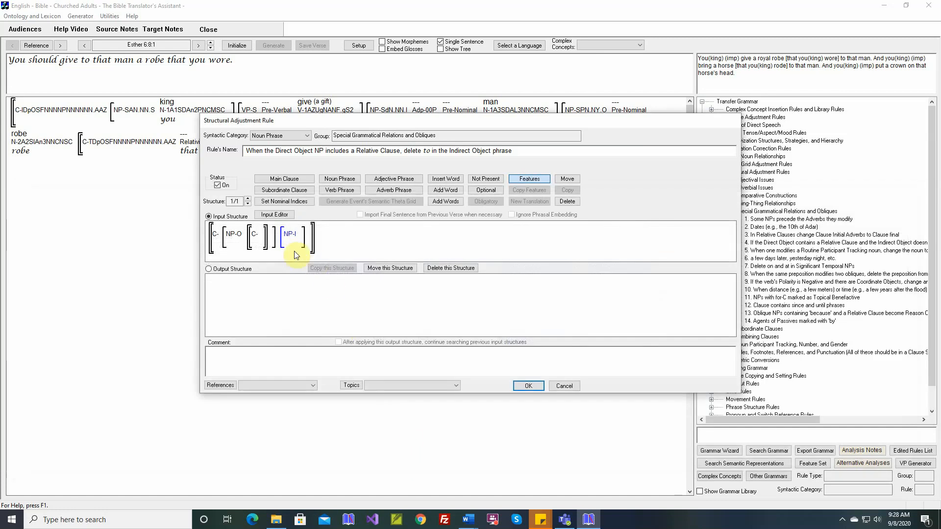
Set the embedded clause's type to Restrictive Thing Modifier or Descriptive Thing Modifier (Relative Clause) in the input structure.
double_click(255, 240)
left_click(43, 253)
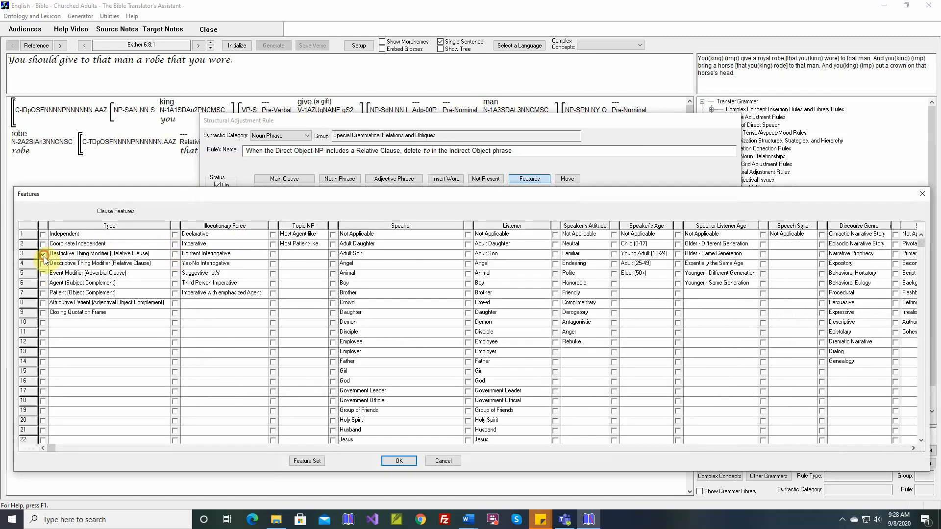
left_click(396, 460)
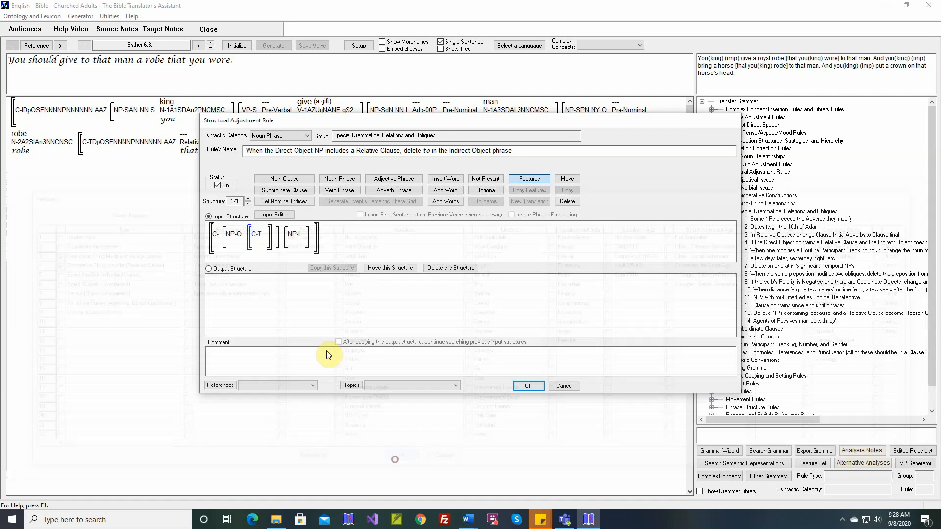
mouse_move(264, 238)
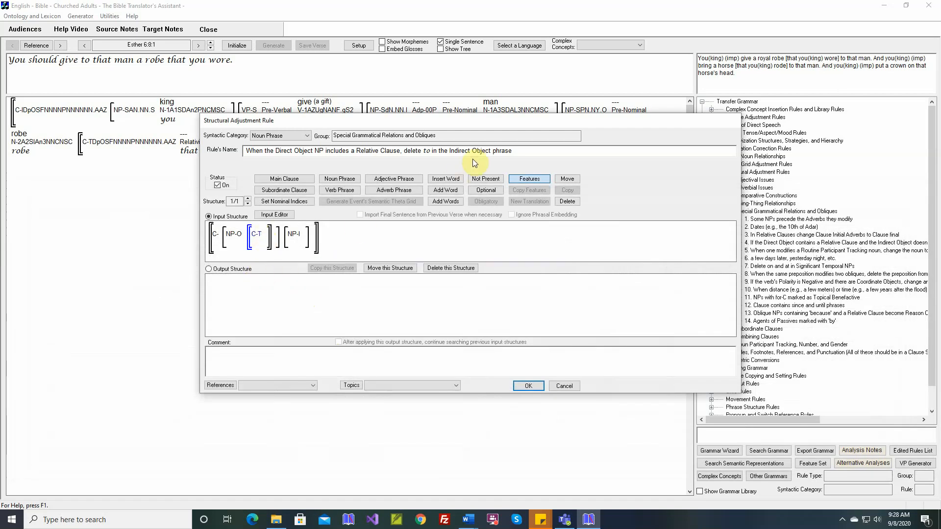
Insert the target adposition "to" into the Indirect Object noun phrase of the input structure.
left_click(454, 183)
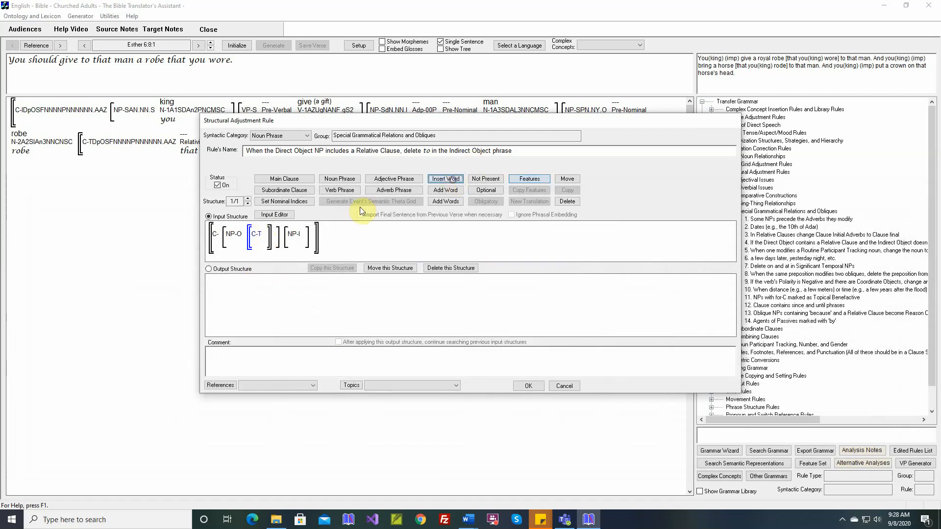
left_click(303, 239)
left_click(326, 238)
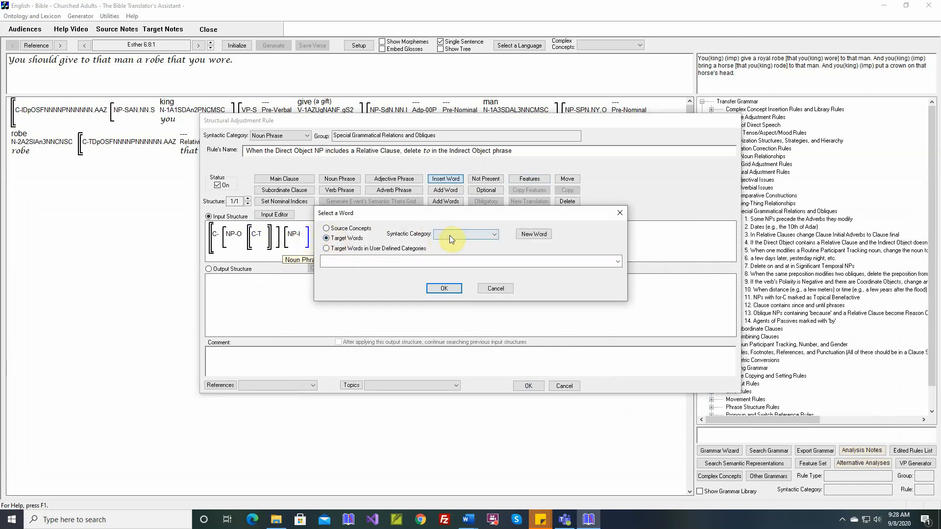
left_click(449, 234)
left_click(443, 274)
left_click(440, 263)
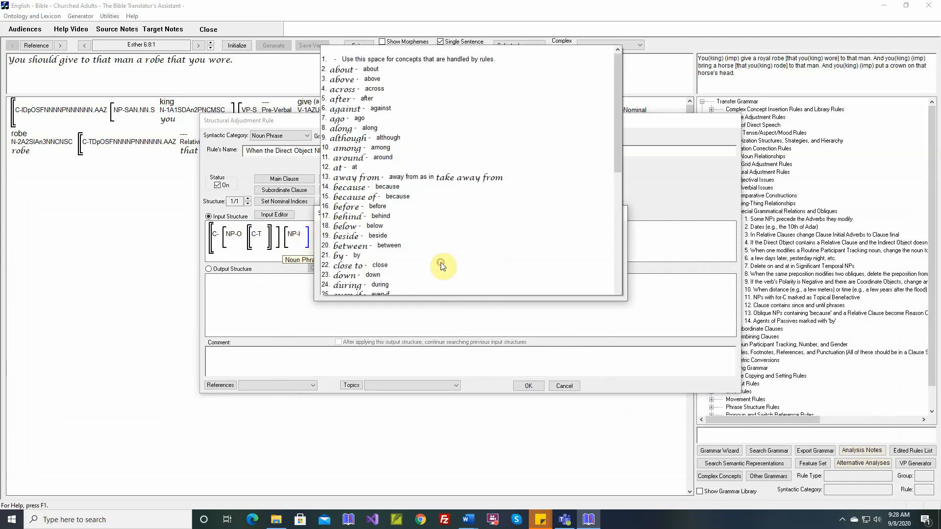
scroll(441, 263, "down", 9)
scroll(443, 259, "down", 5)
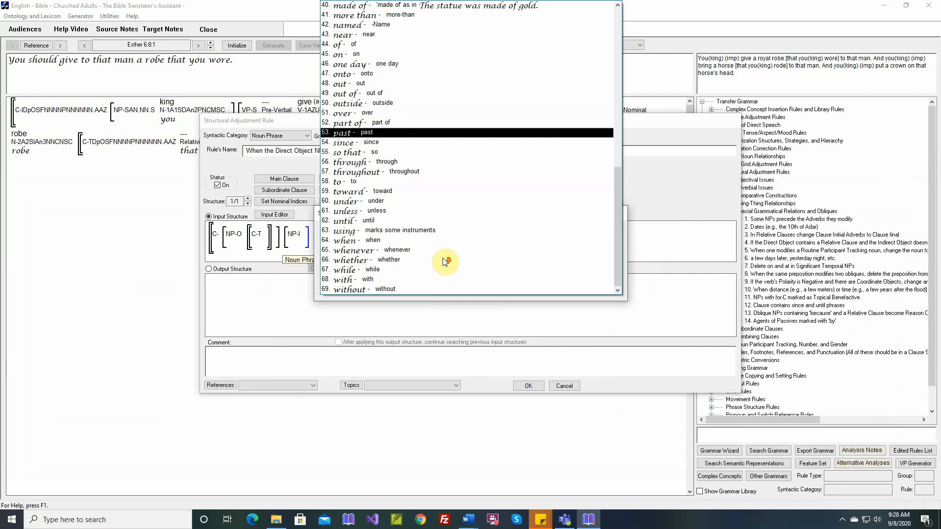
left_click(380, 182)
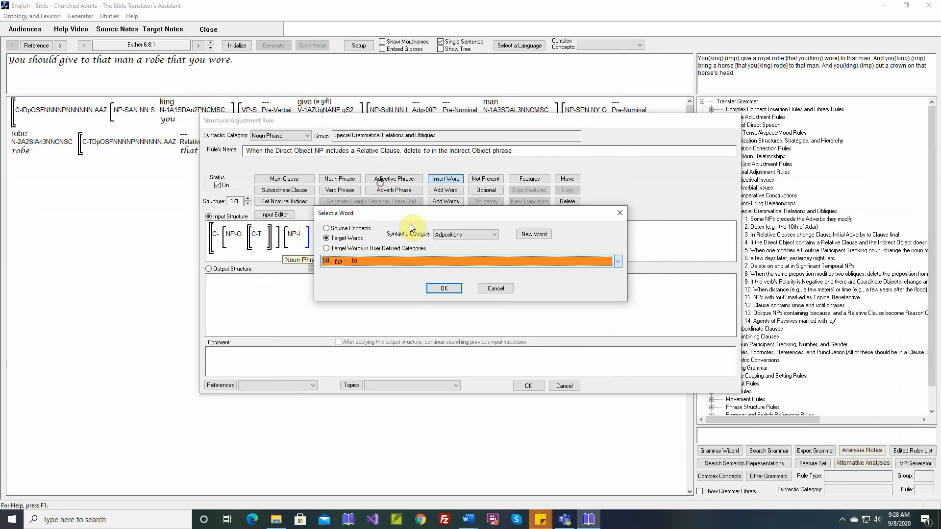
left_click(442, 287)
Mark the adposition "to" for deletion in the rule's output structure and save the rule.
left_click(210, 269)
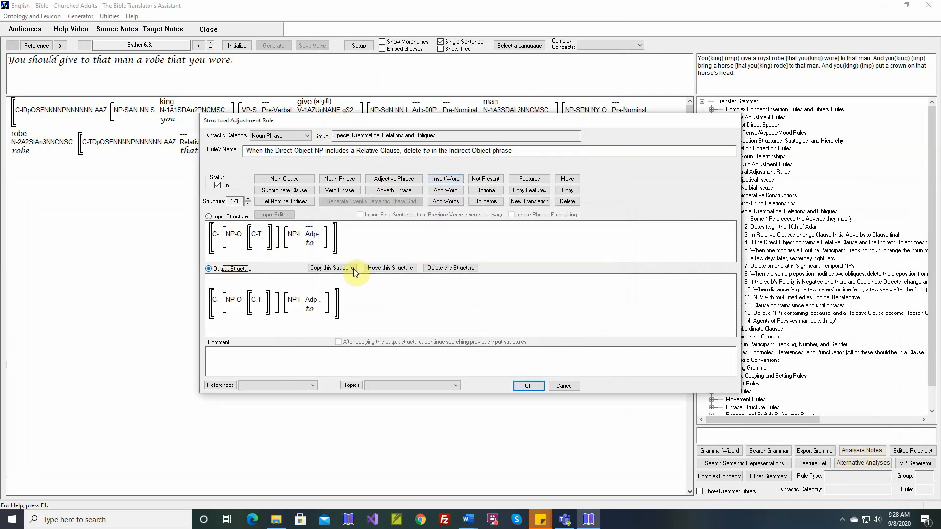
left_click(568, 201)
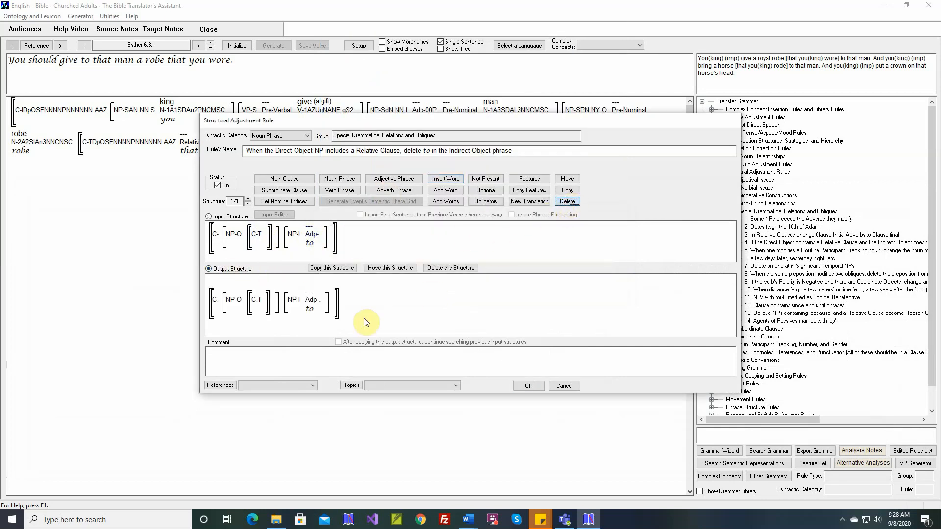
left_click(310, 308)
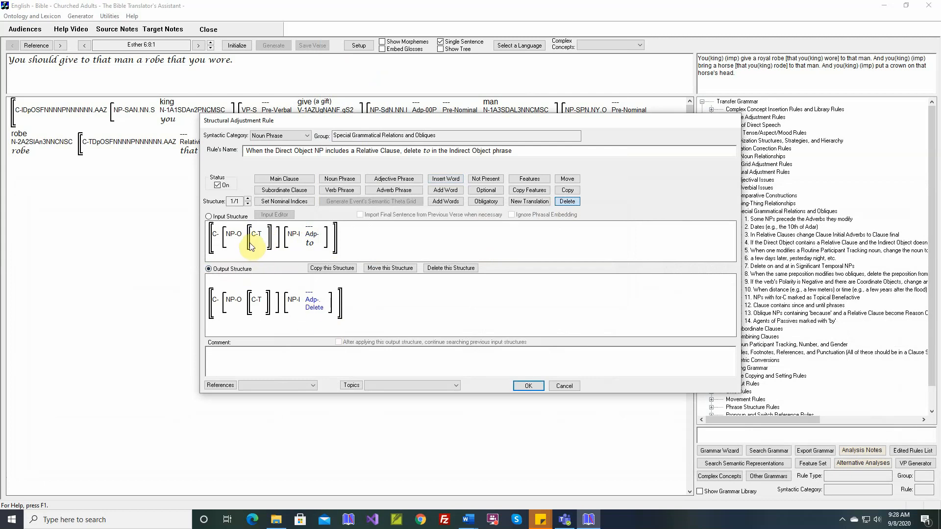
mouse_move(240, 238)
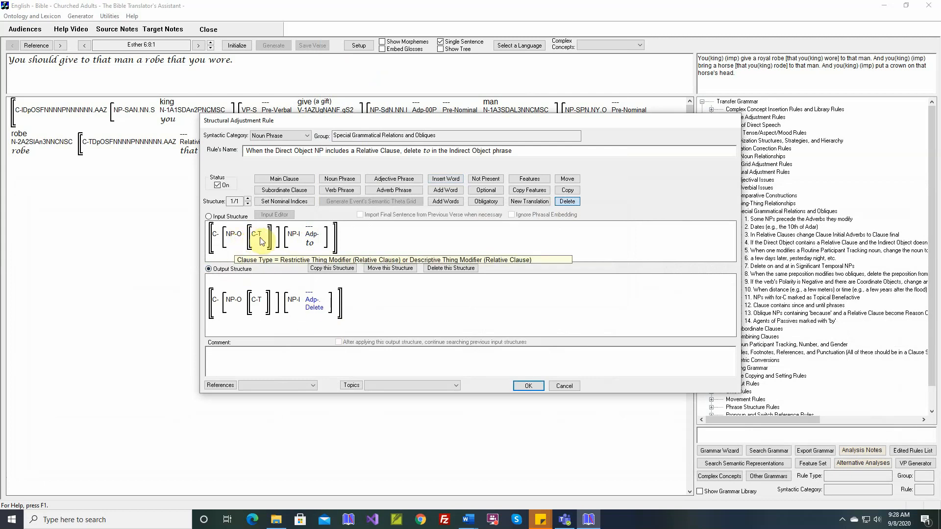
mouse_move(299, 240)
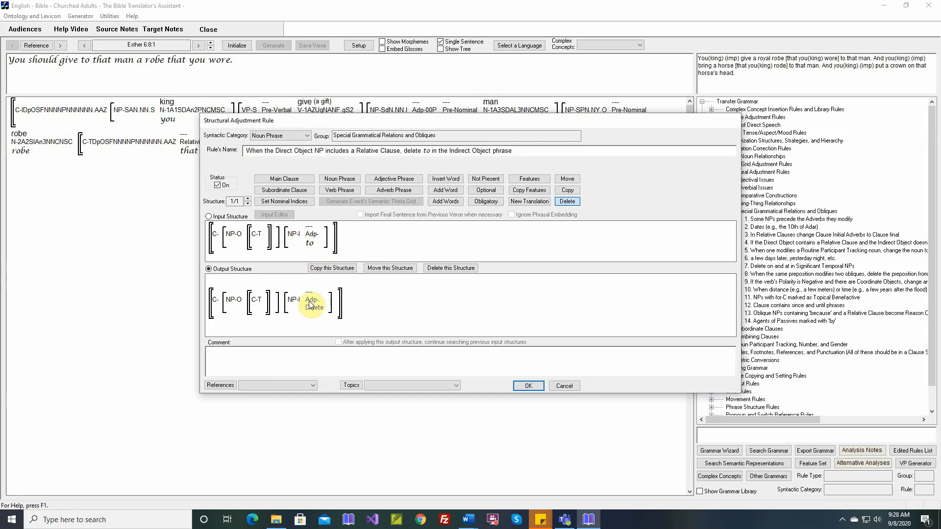
left_click(524, 385)
Initialize and regenerate Esther 6:8:1, and generate the text for Joshua 21:20:1.
left_click(242, 45)
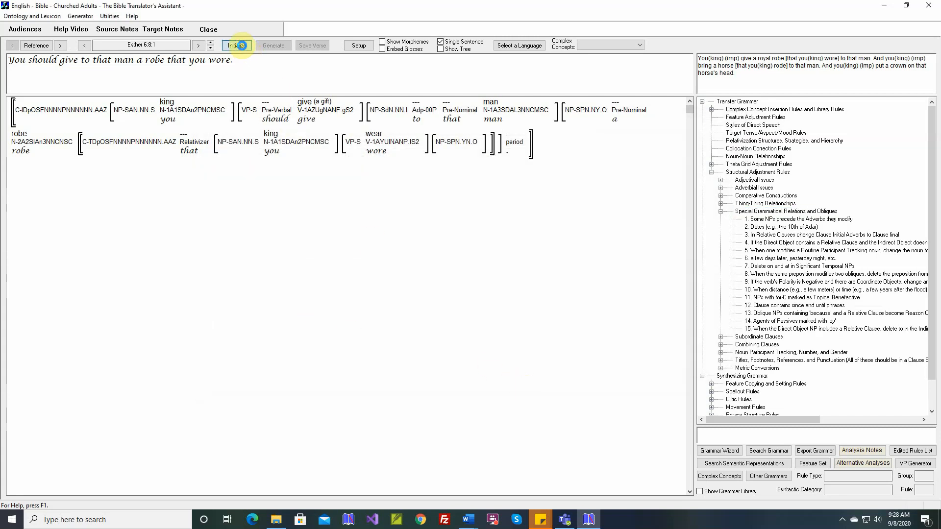
left_click(266, 46)
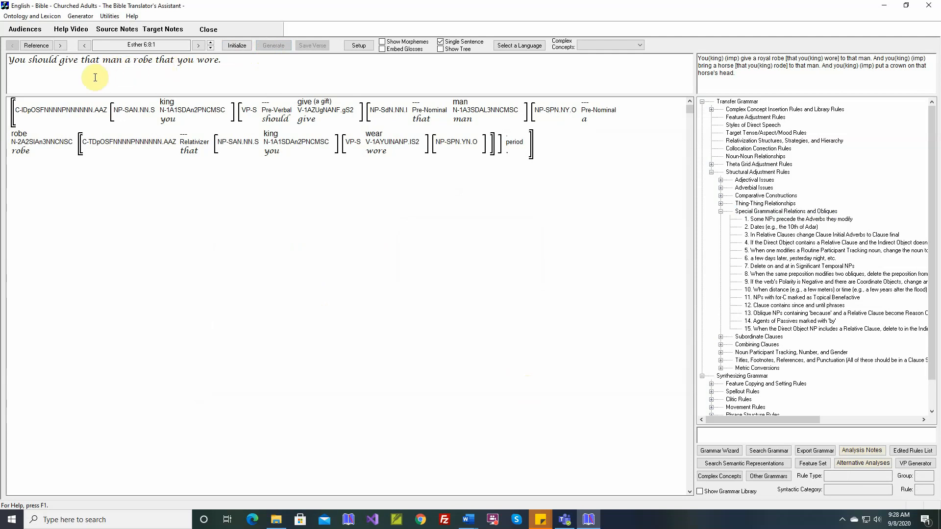
left_click(62, 45)
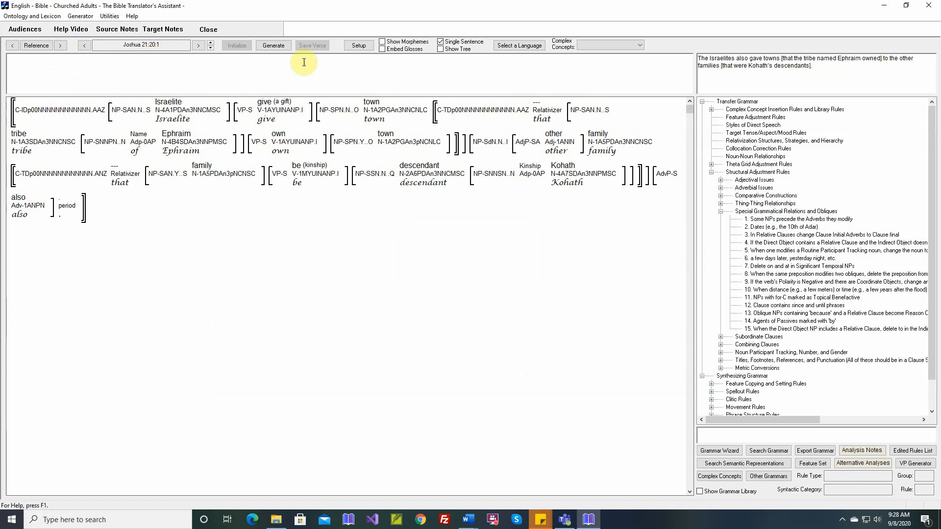
left_click(277, 47)
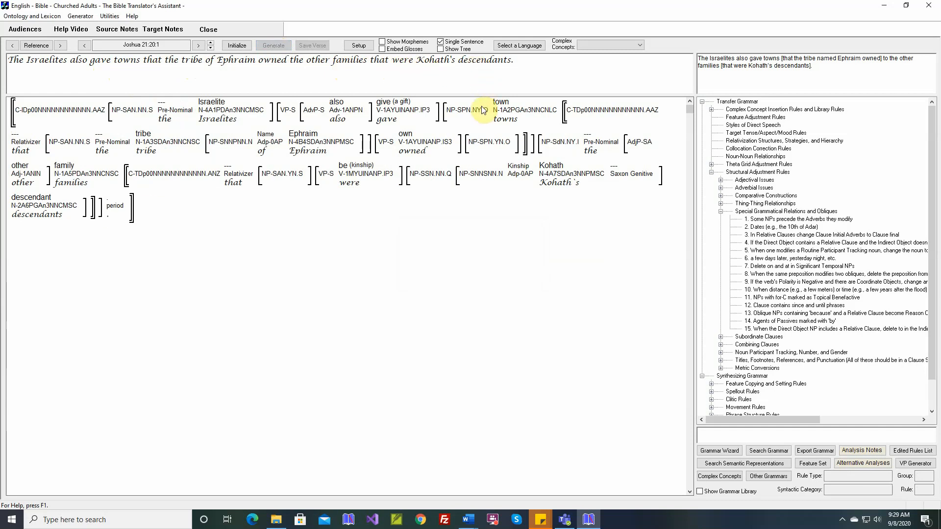
Add a subordinate clause inside the Indirect Object noun phrase of the rule that deletes "to", mark it Not Present, and save the rule.
mouse_move(483, 114)
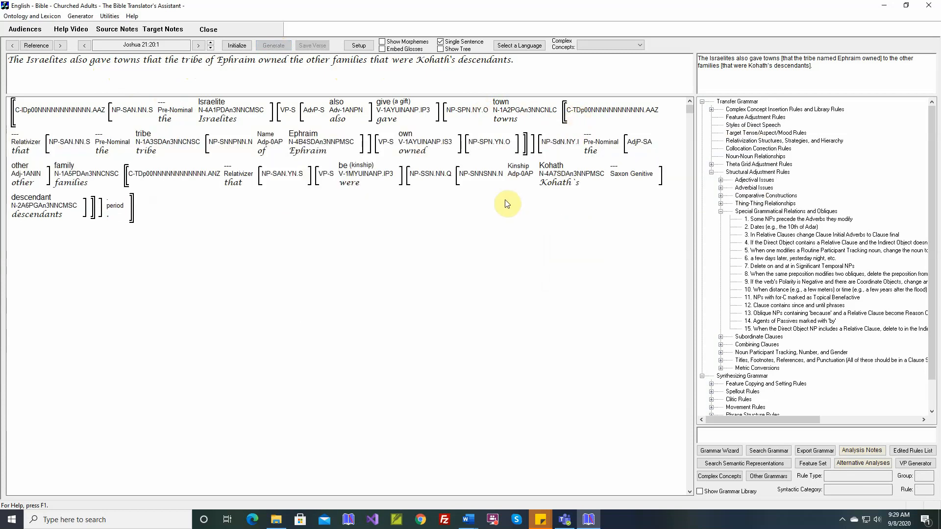
mouse_move(569, 144)
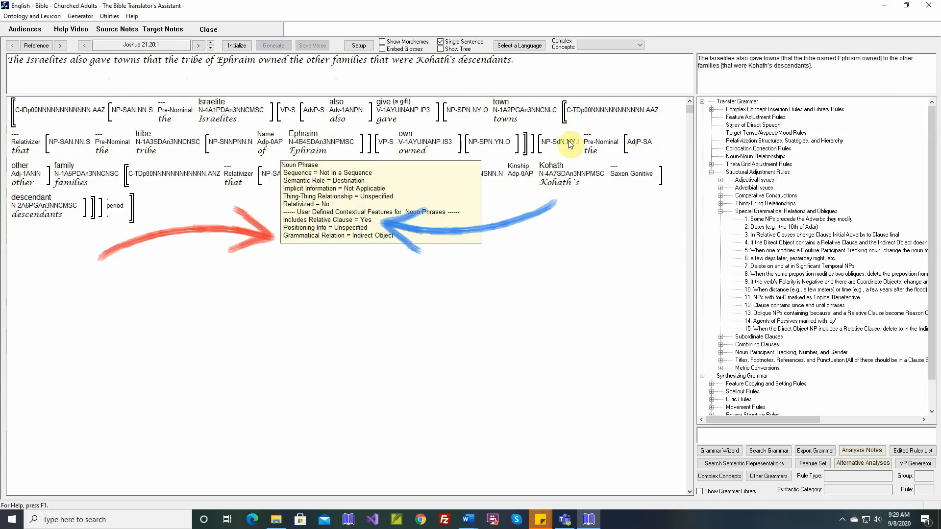
mouse_move(154, 186)
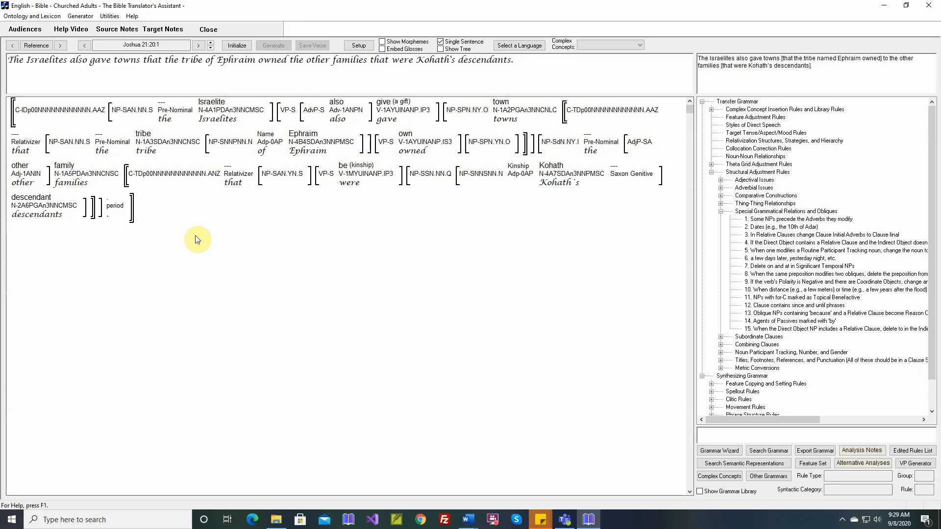
double_click(779, 329)
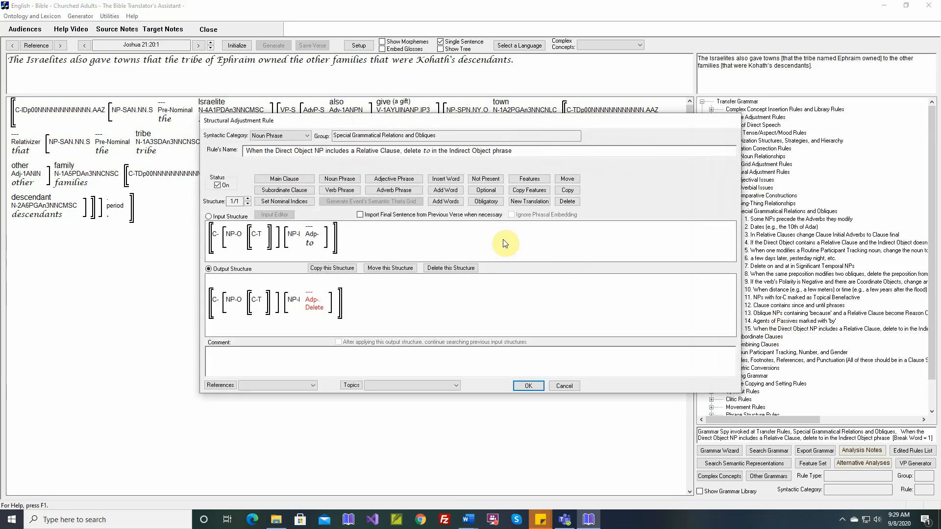
left_click(309, 190)
left_click(331, 236)
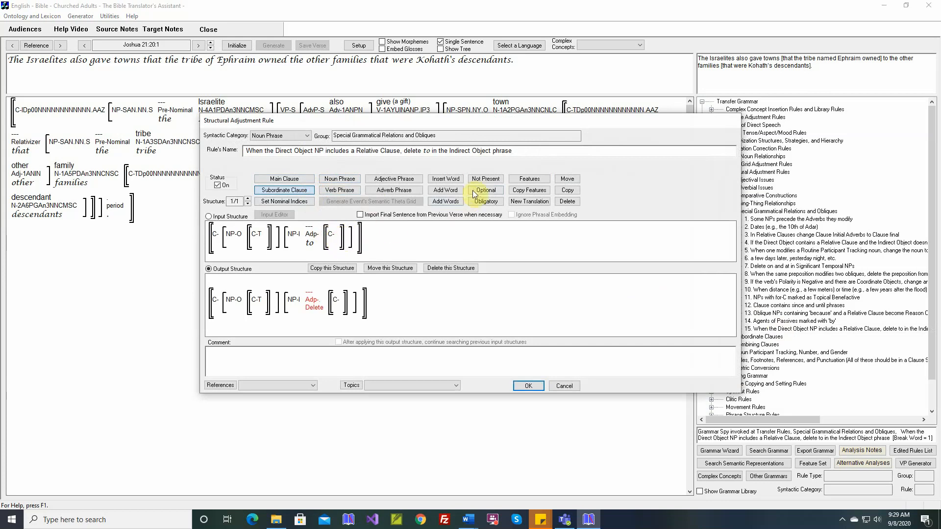
left_click(484, 180)
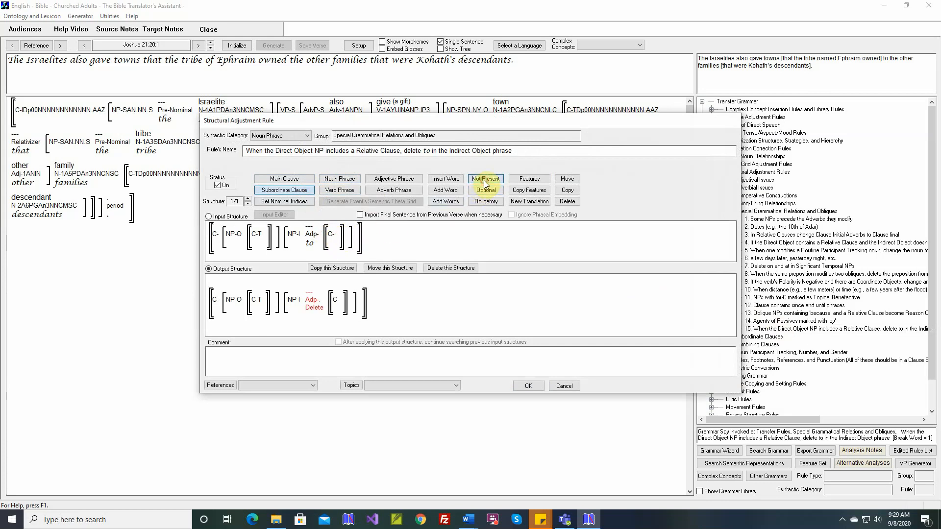
left_click(340, 237)
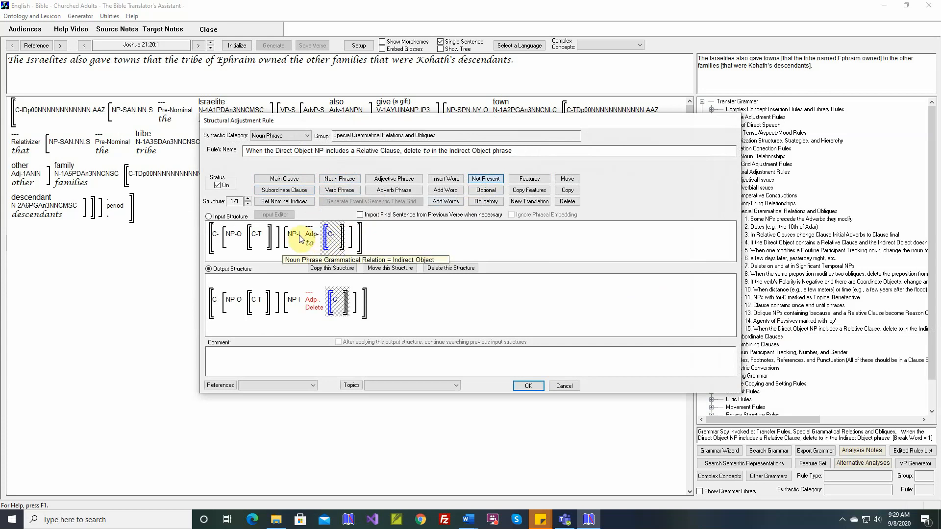
left_click(528, 385)
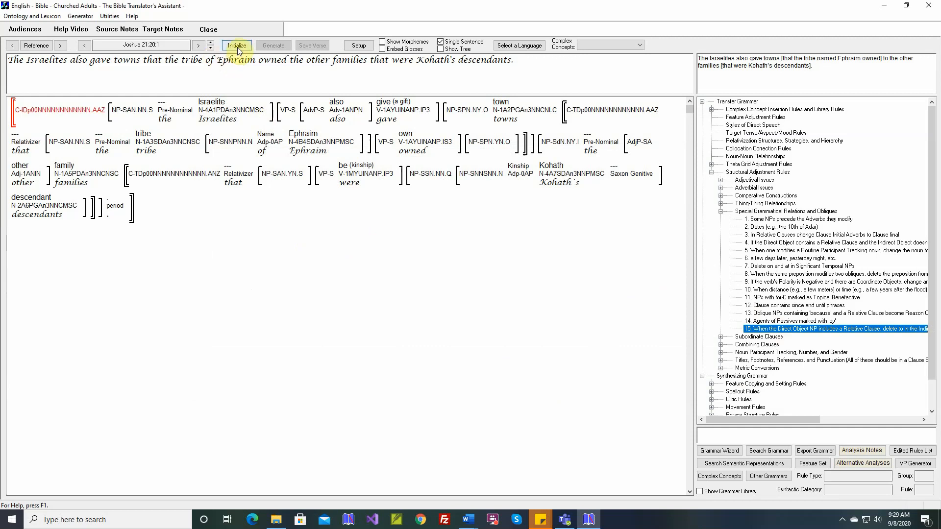
Initialize Joshua 21:20:1 and regenerate its text with the revised rule.
left_click(238, 48)
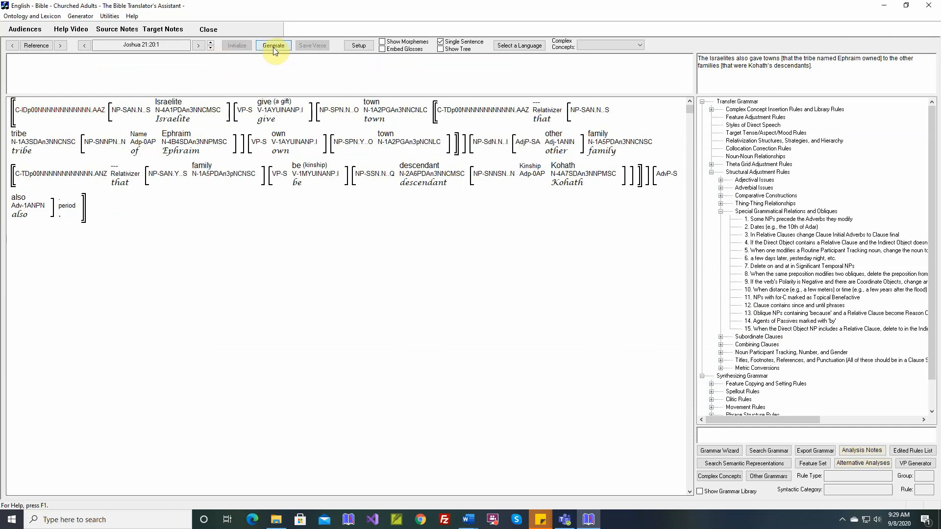
left_click(273, 45)
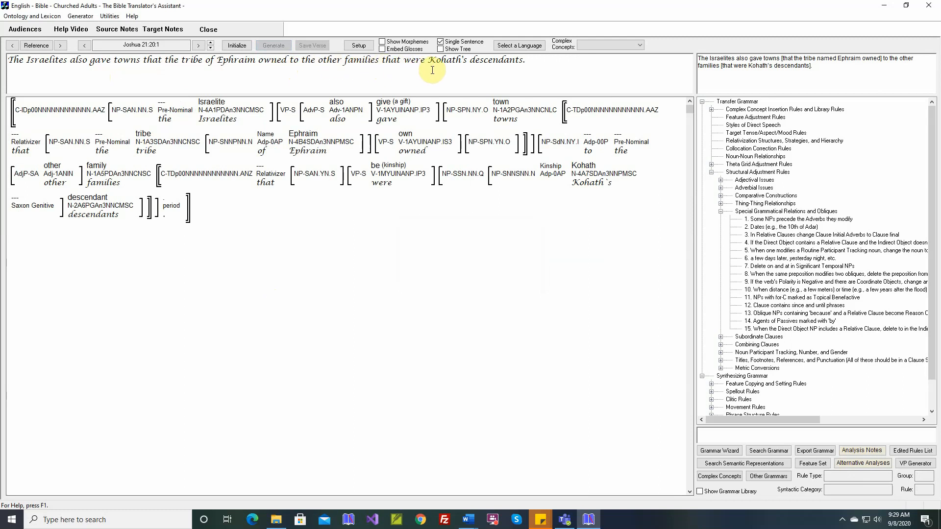
Reopen the rule that deletes "to" and review the Not Present clause inside its Indirect Object noun phrase.
left_click(763, 329)
double_click(764, 329)
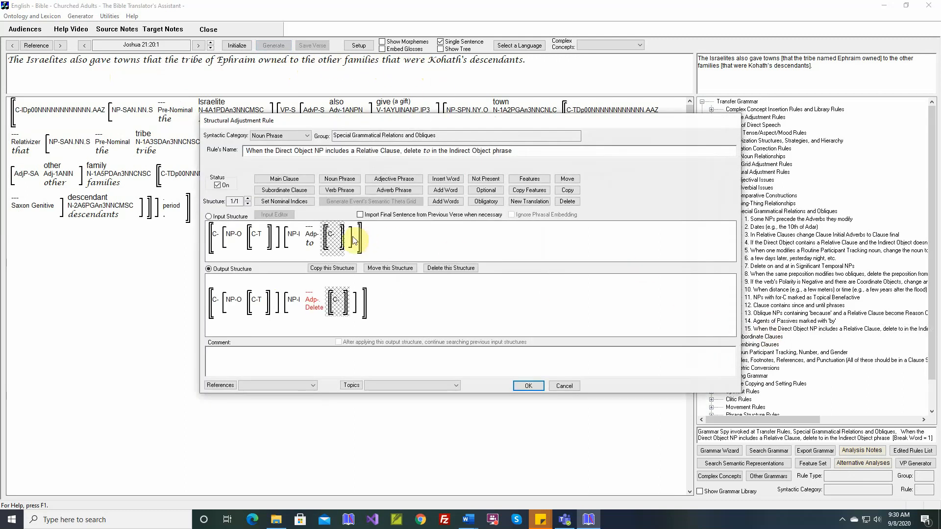
left_click(483, 179)
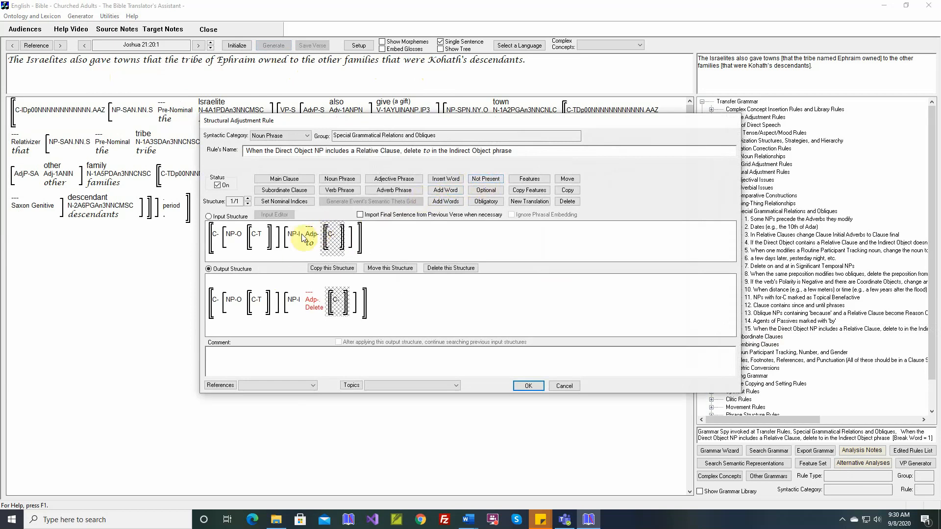